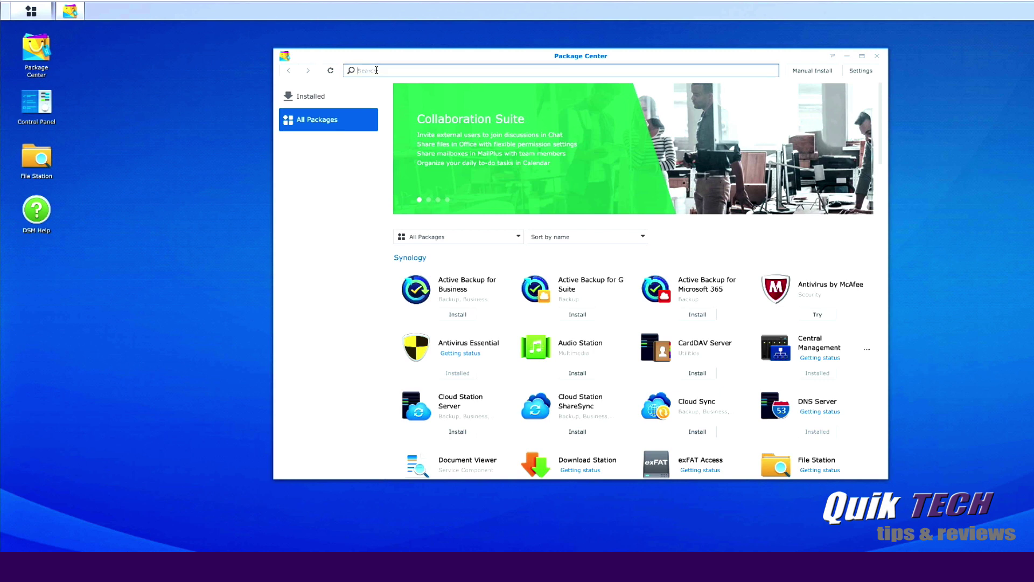
Search the packages for "vpn" and open VPN Server.
text(vpn)
key(Return)
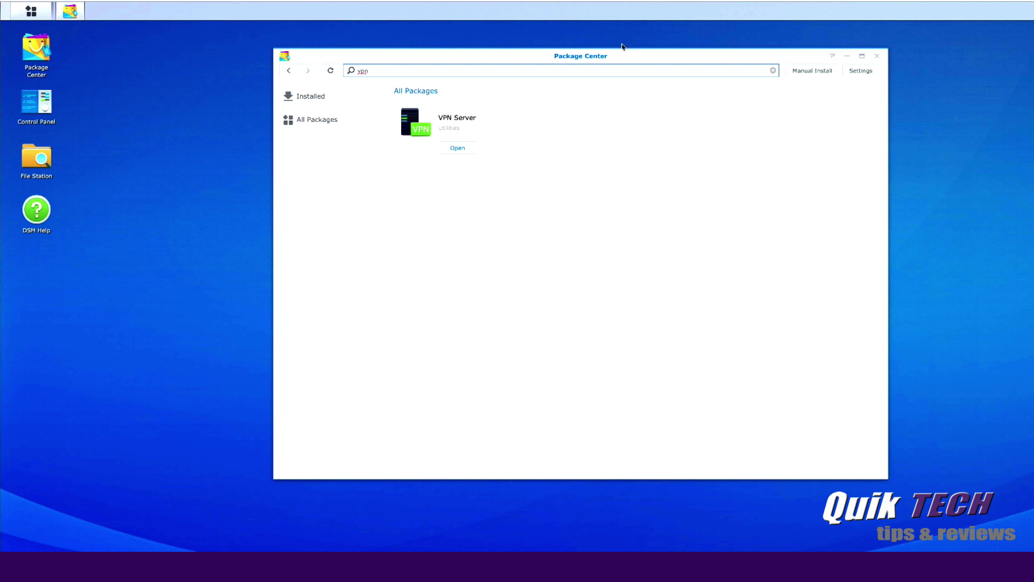
click(458, 148)
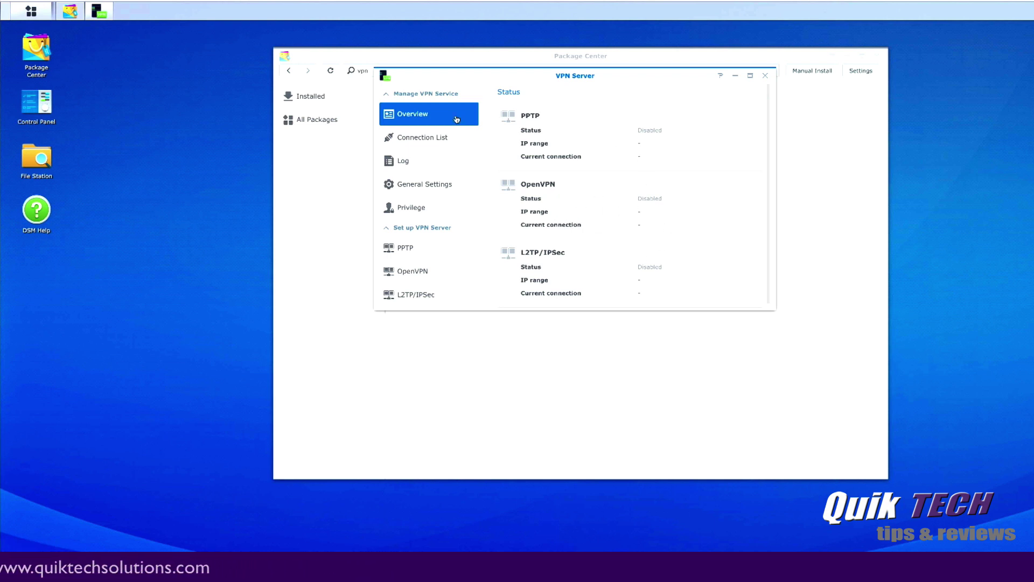
Review VPN Server's connection list, log entries, general settings and user privileges.
click(417, 139)
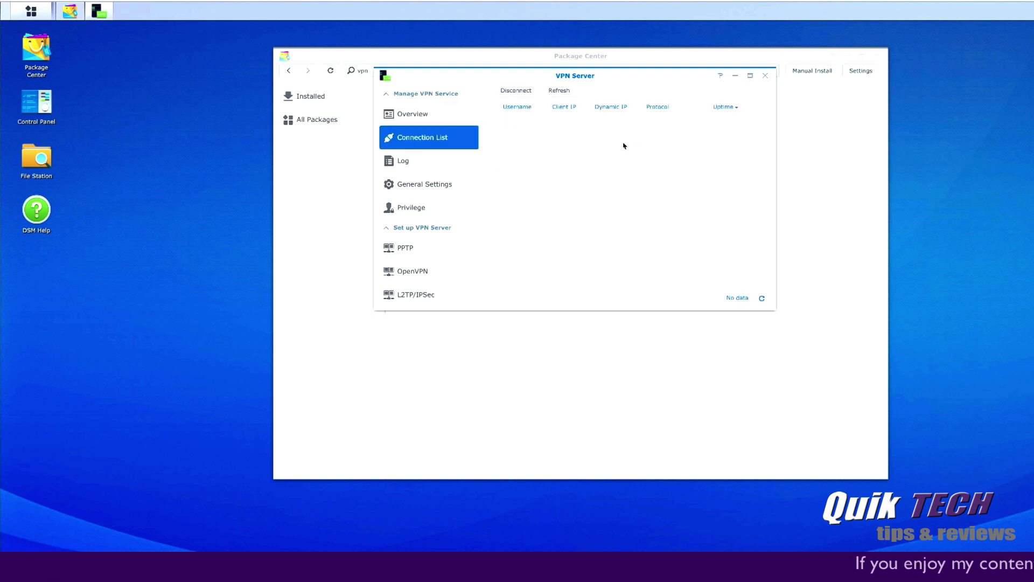
click(408, 162)
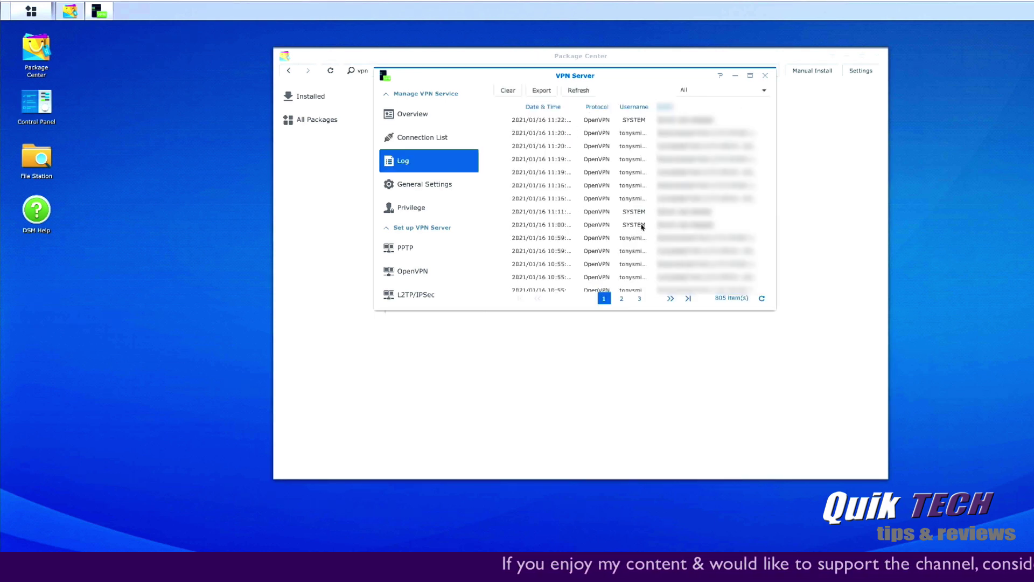
scroll(643, 226, down, 15)
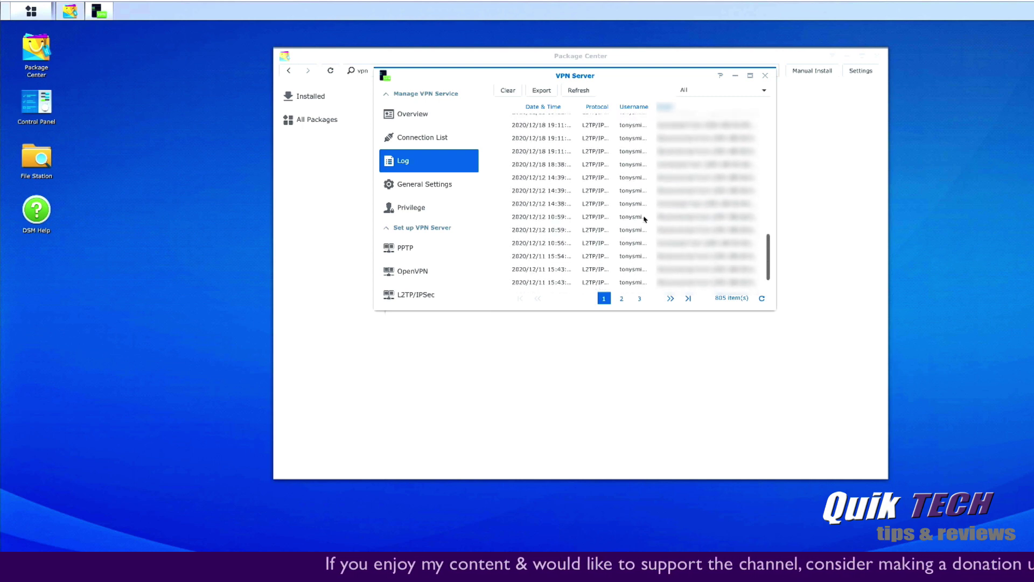
scroll(644, 218, up, 10)
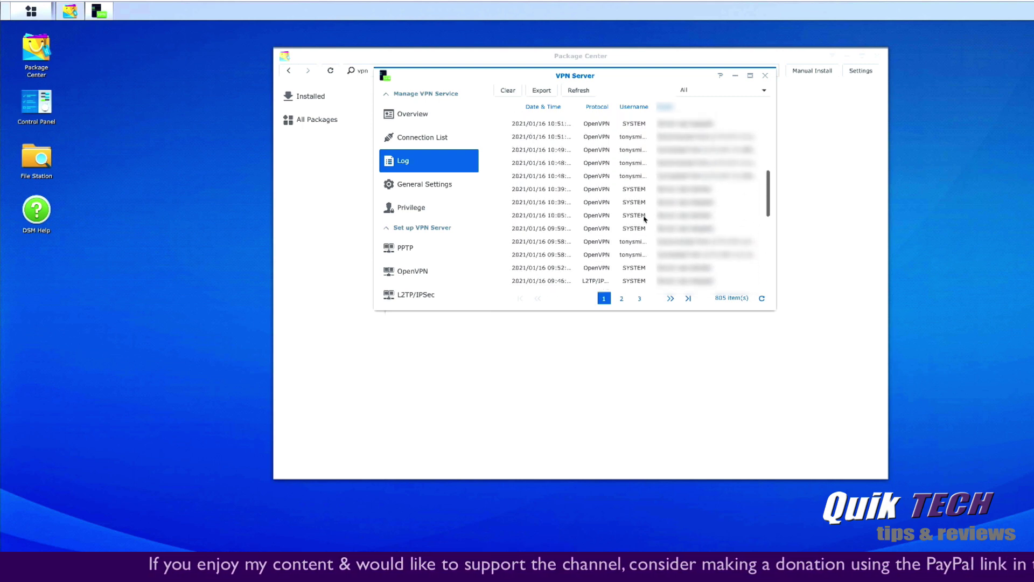
scroll(644, 219, up, 5)
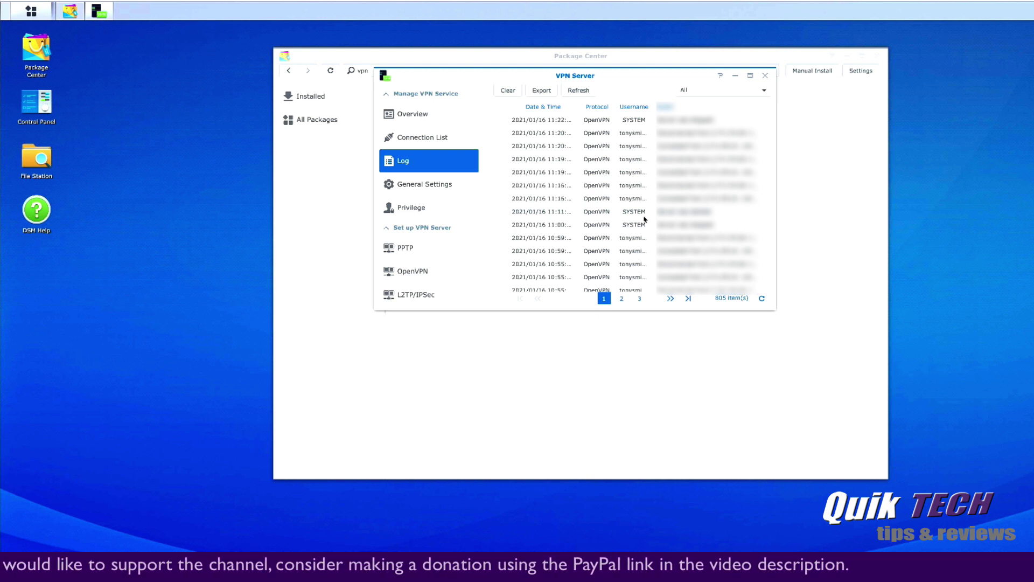
click(415, 185)
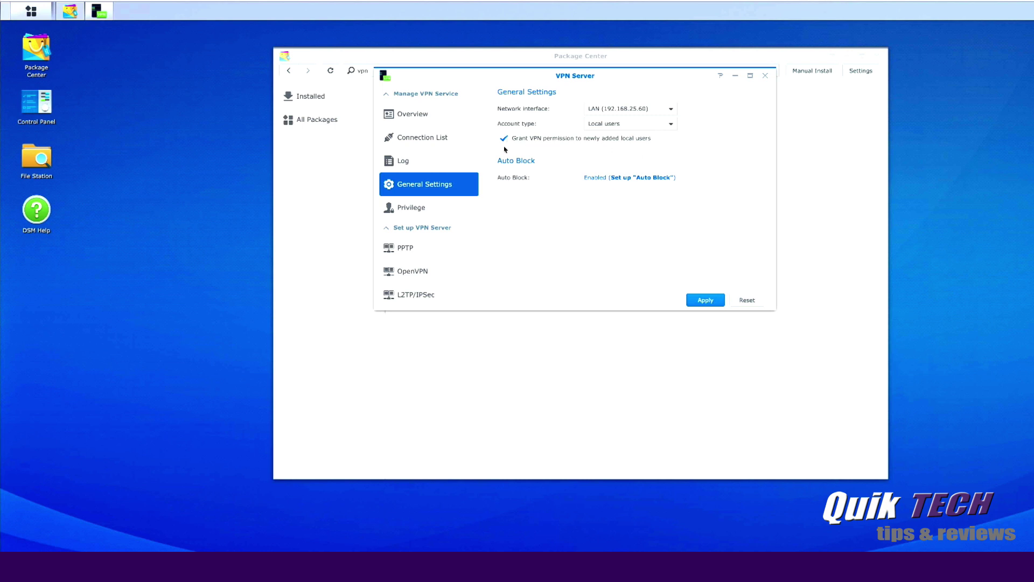
click(416, 206)
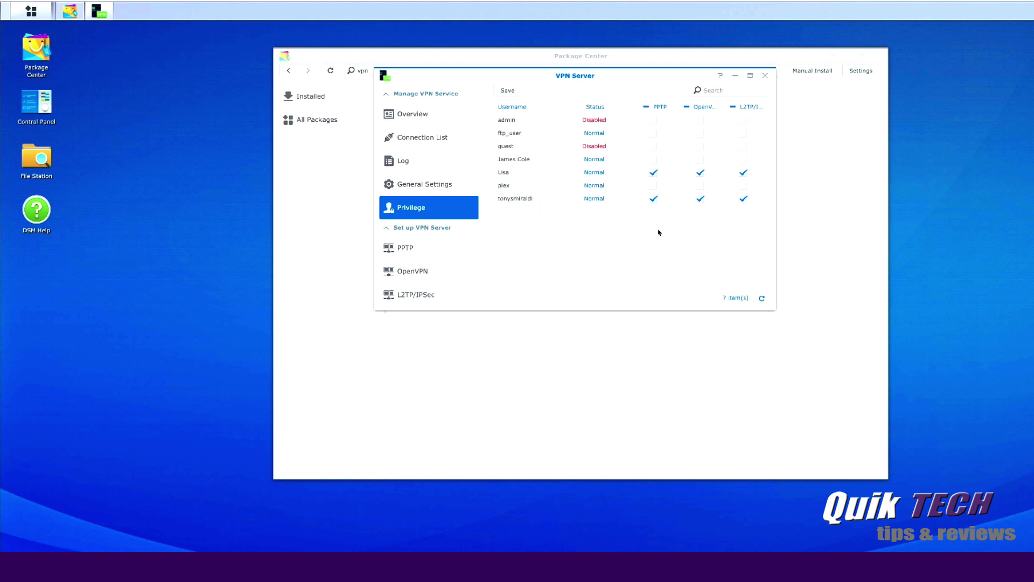
Enable the OpenVPN server with a maximum connection number of 10, apply the settings and acknowledge the port notice.
click(412, 274)
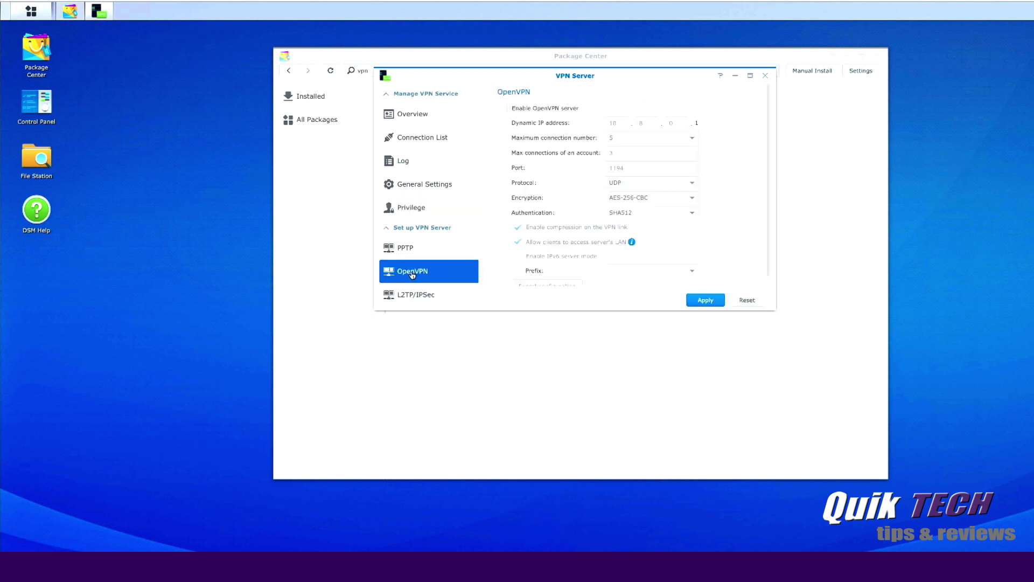
click(505, 108)
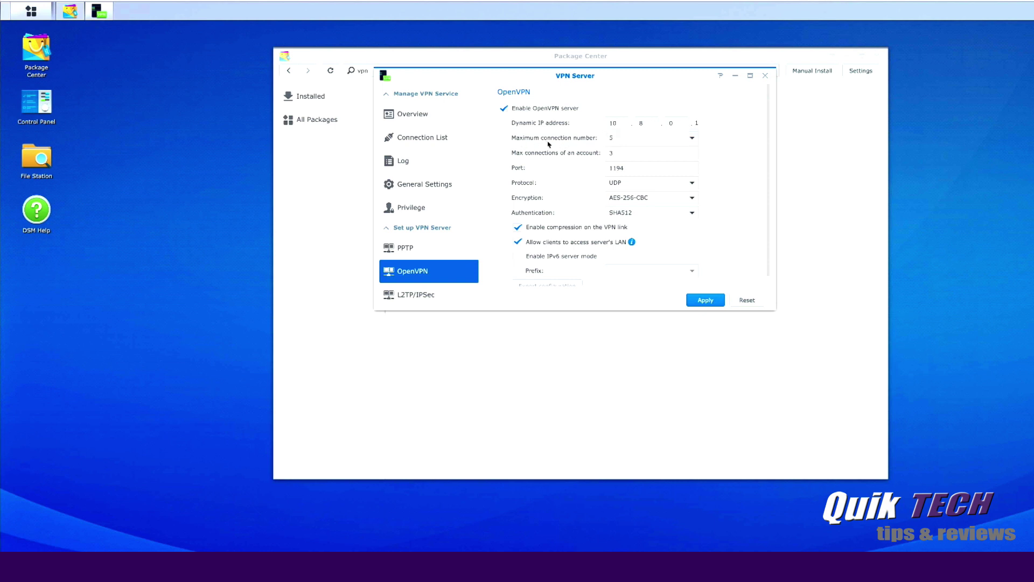
click(694, 139)
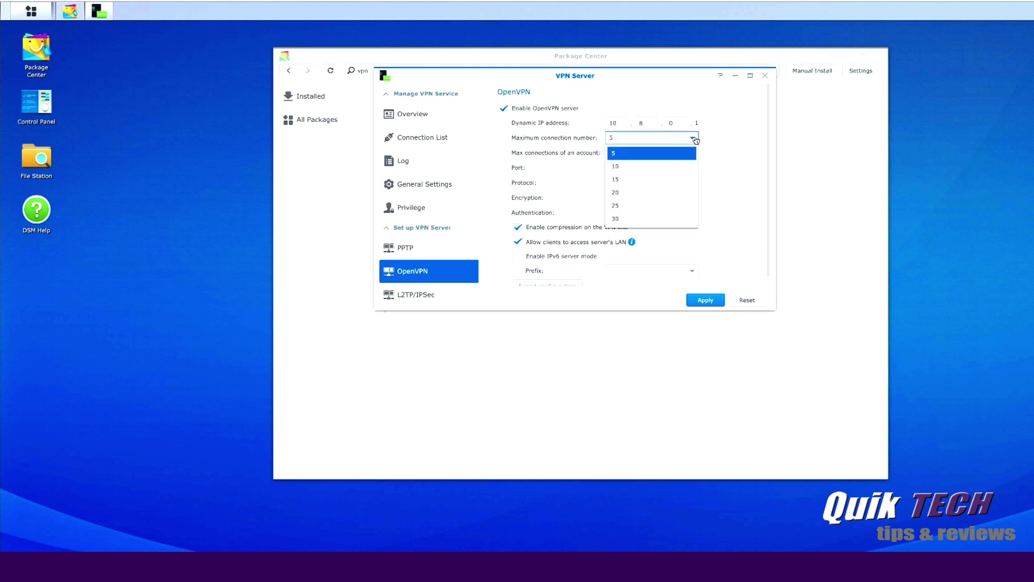
click(650, 167)
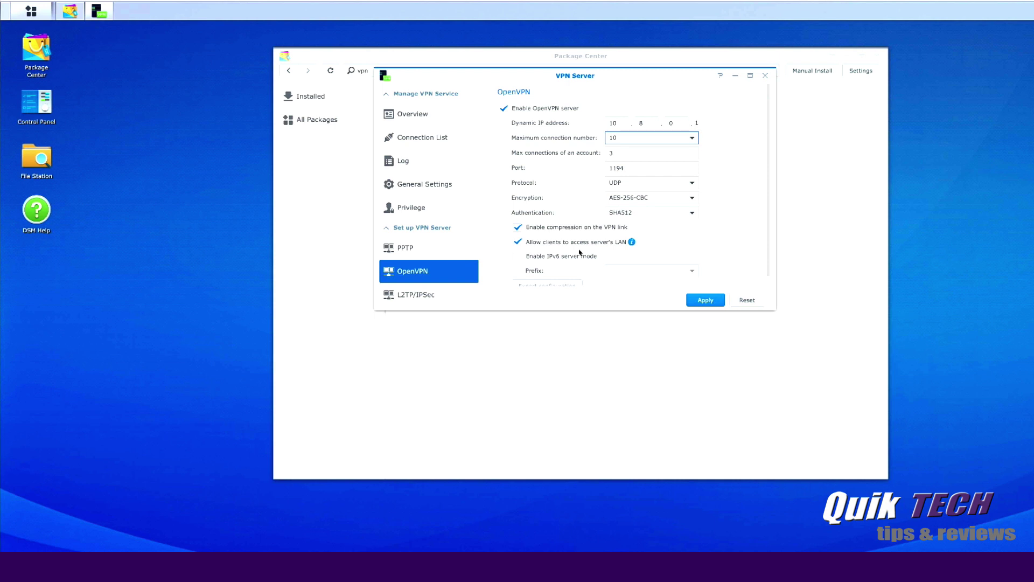
scroll(580, 252, down, 1)
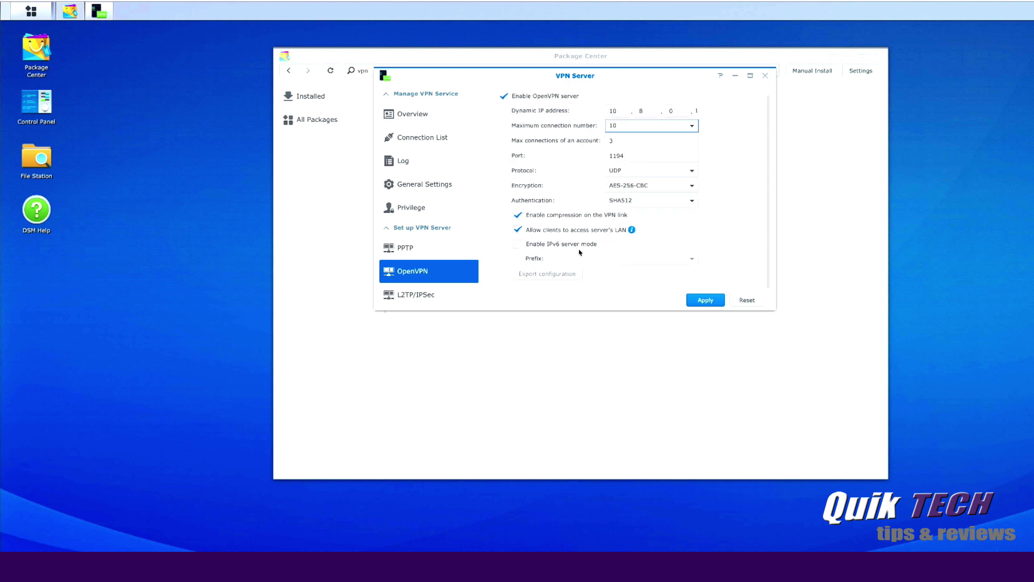
click(704, 301)
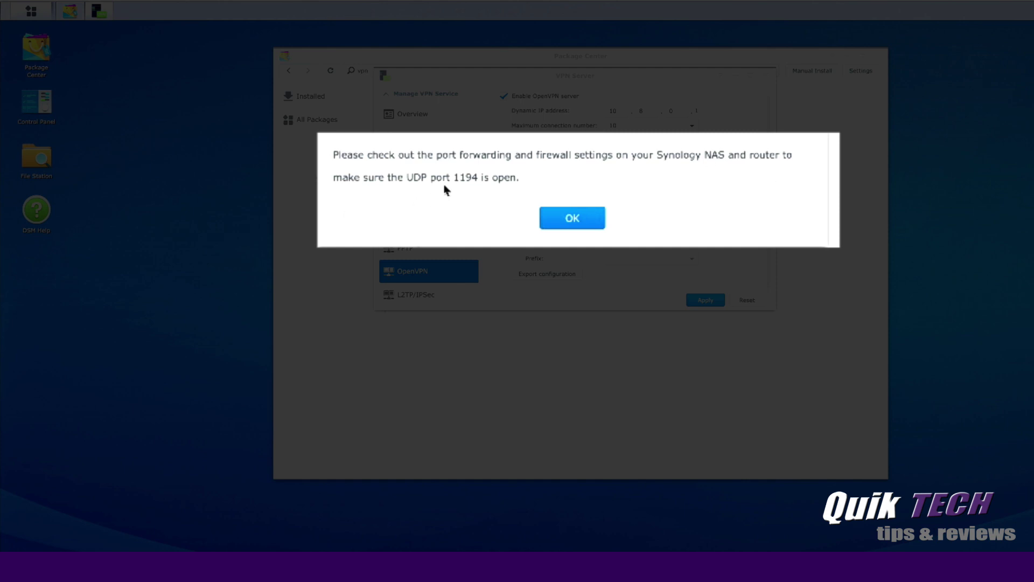
click(568, 219)
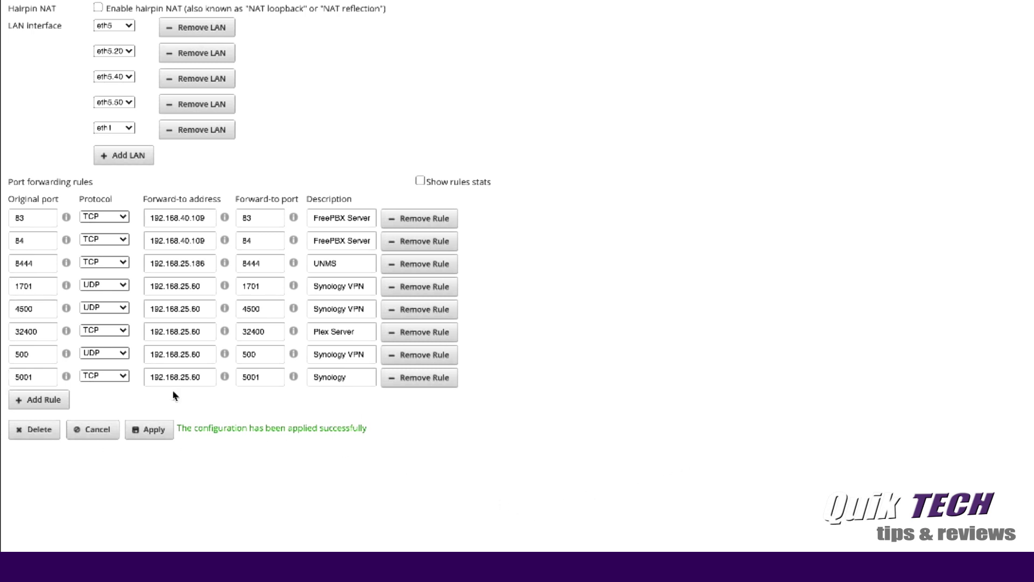
Add a port forwarding rule on the router with original port 1194 and protocol UDP.
click(41, 402)
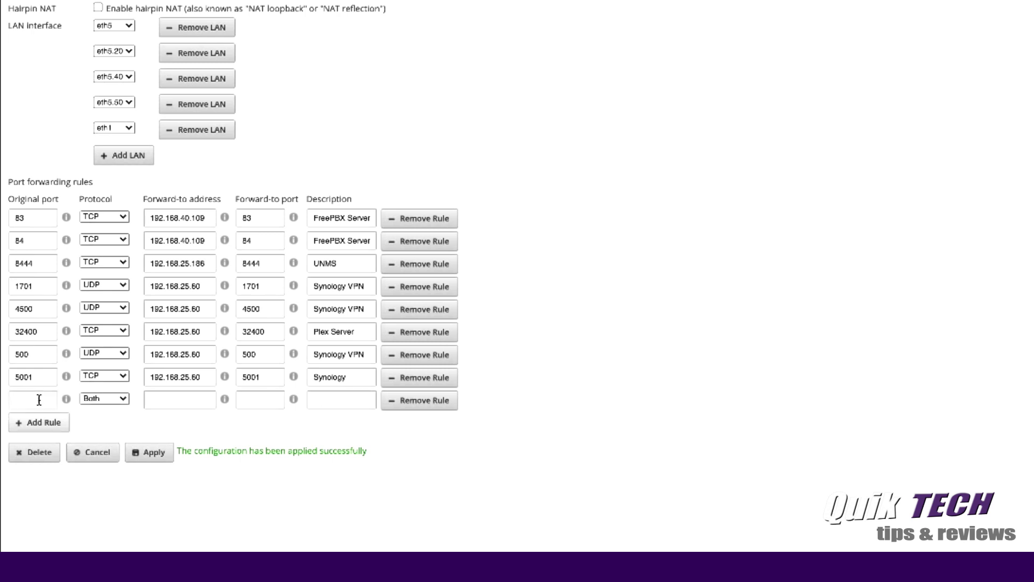
click(39, 399)
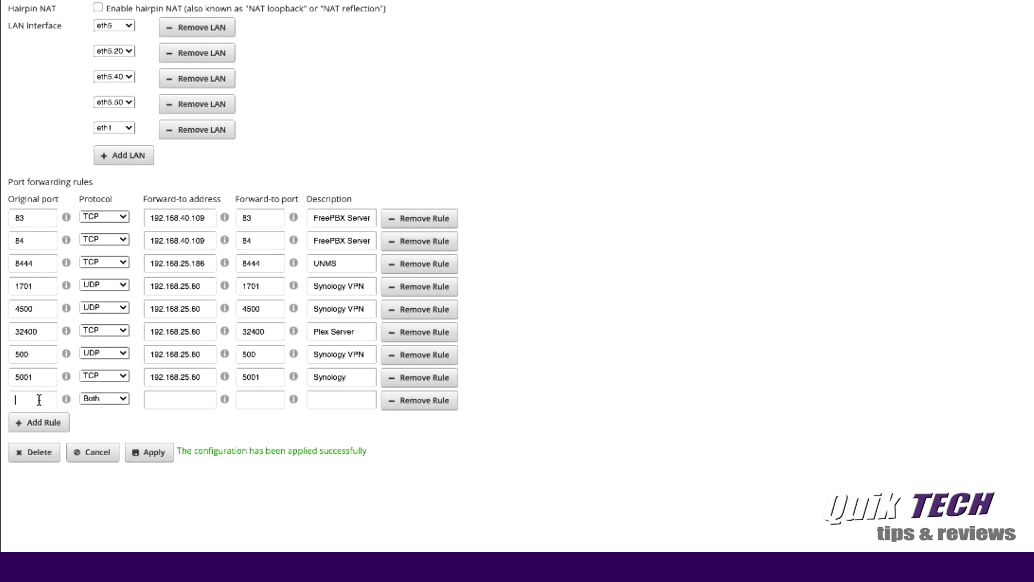
text(1194)
key(Tab)
click(118, 398)
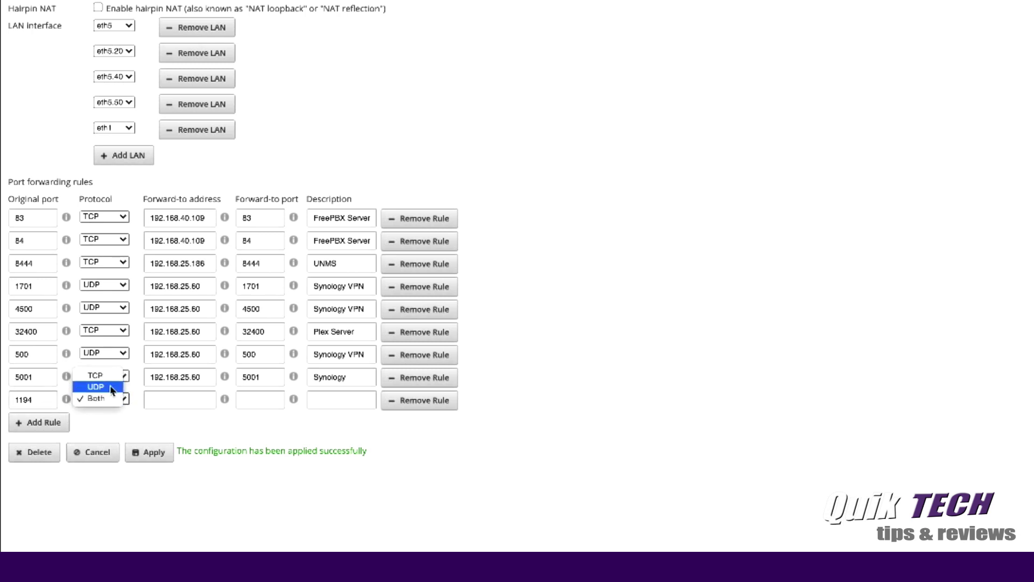
click(114, 388)
Copy the forward-to address 192.168.25.60 from the Synology rule into the new port 1194 rule.
click(163, 399)
drag(199, 385, 136, 377)
key(ctrl+c)
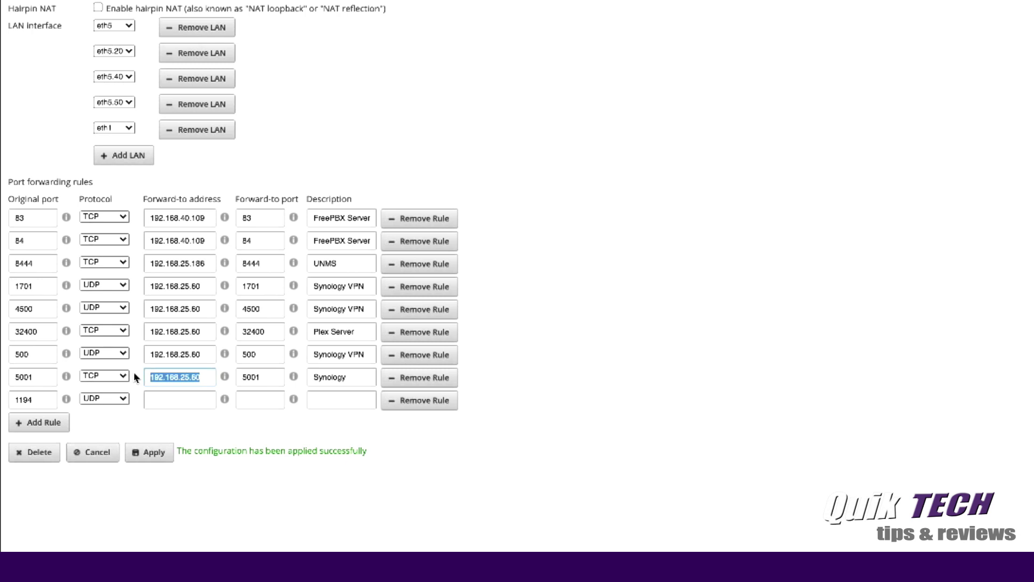
click(160, 399)
right_click(162, 401)
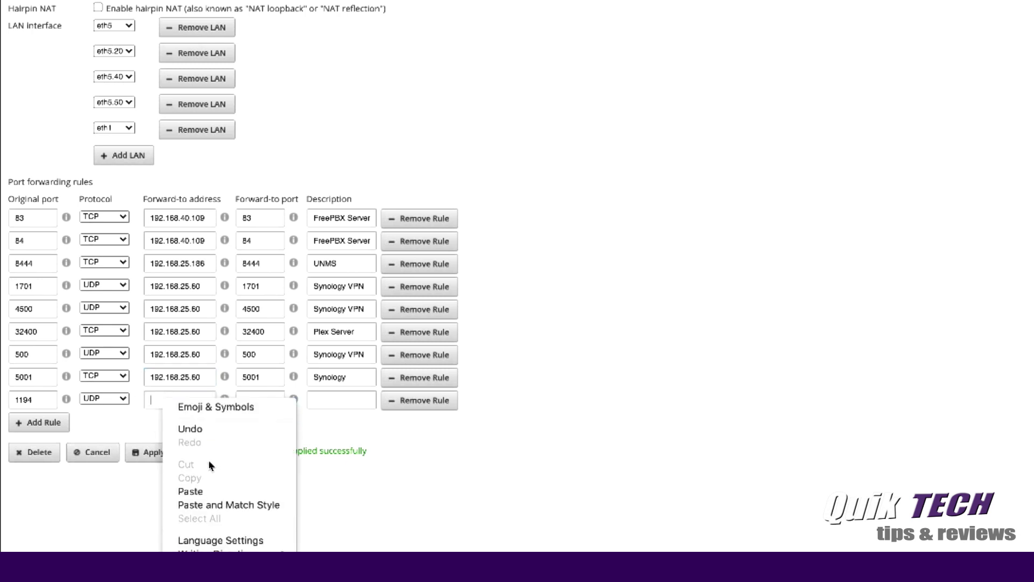
click(216, 491)
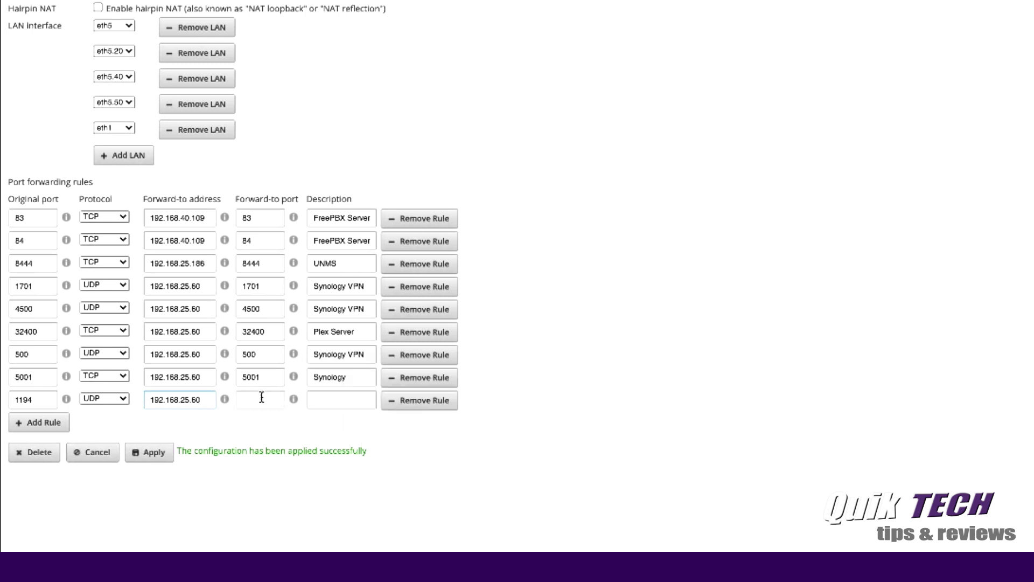
Set the new rule's forward-to port to 1194 and description to OpenVPN, and apply the router configuration.
text(1194)
click(339, 397)
text(OpenVPN)
click(153, 459)
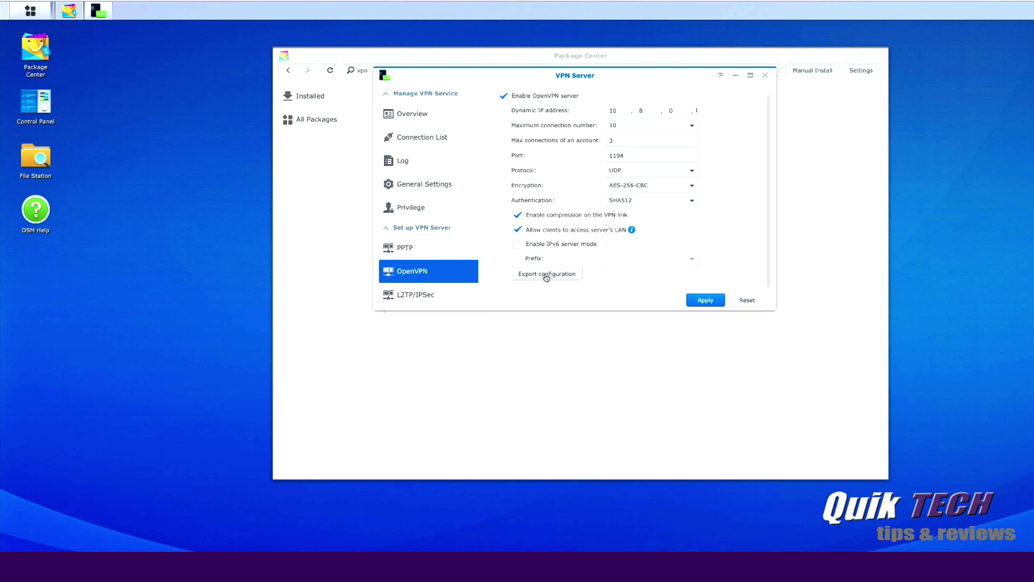
Export the OpenVPN configuration from VPN Server and show the Downloads folder in Finder.
click(546, 276)
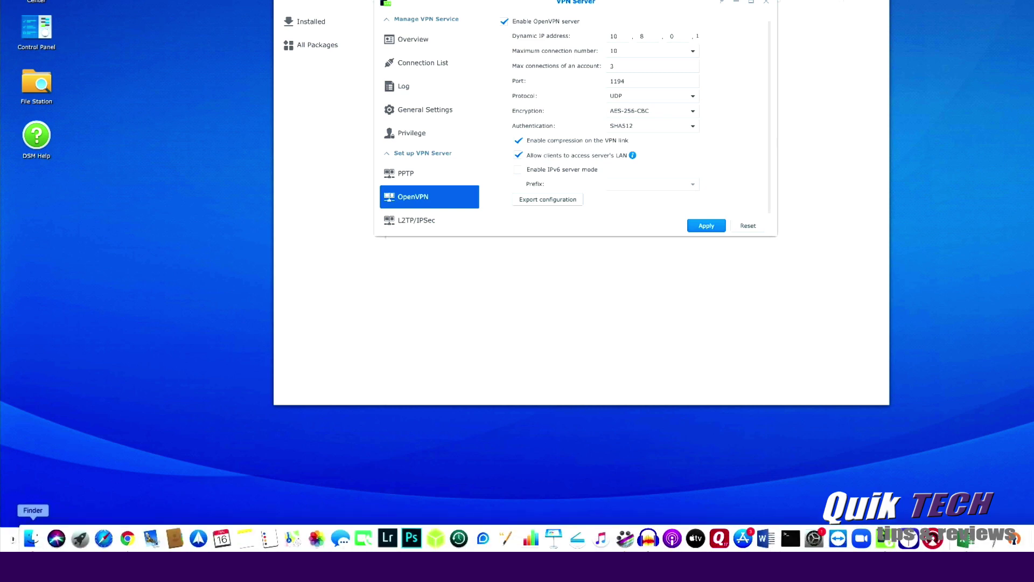
click(31, 539)
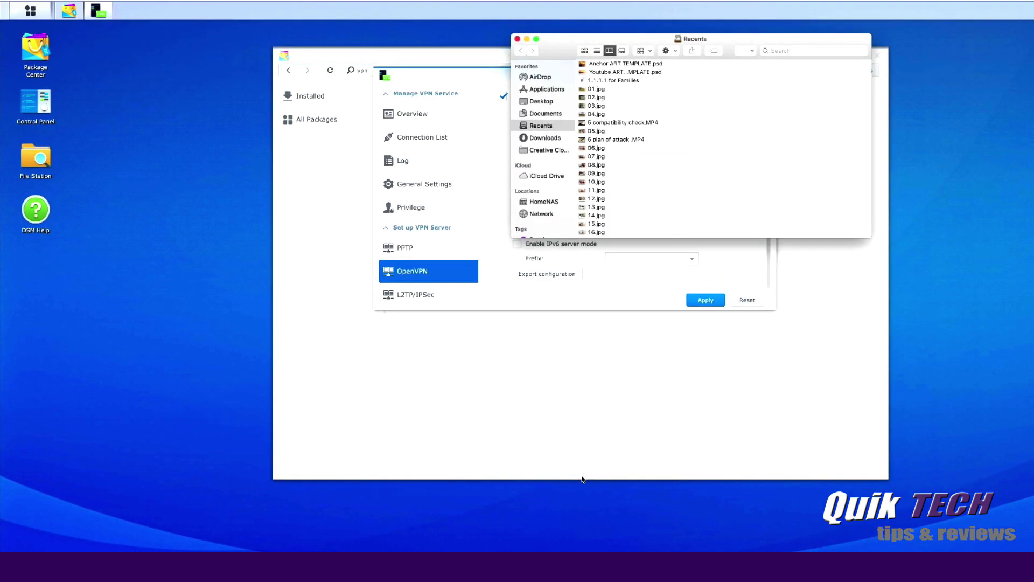
click(543, 138)
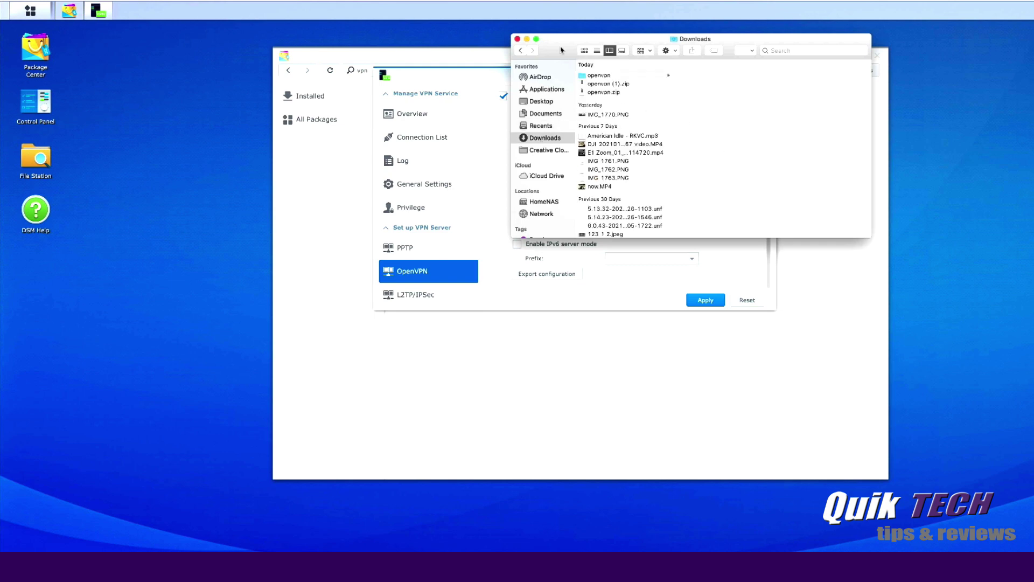
drag(563, 49, 402, 56)
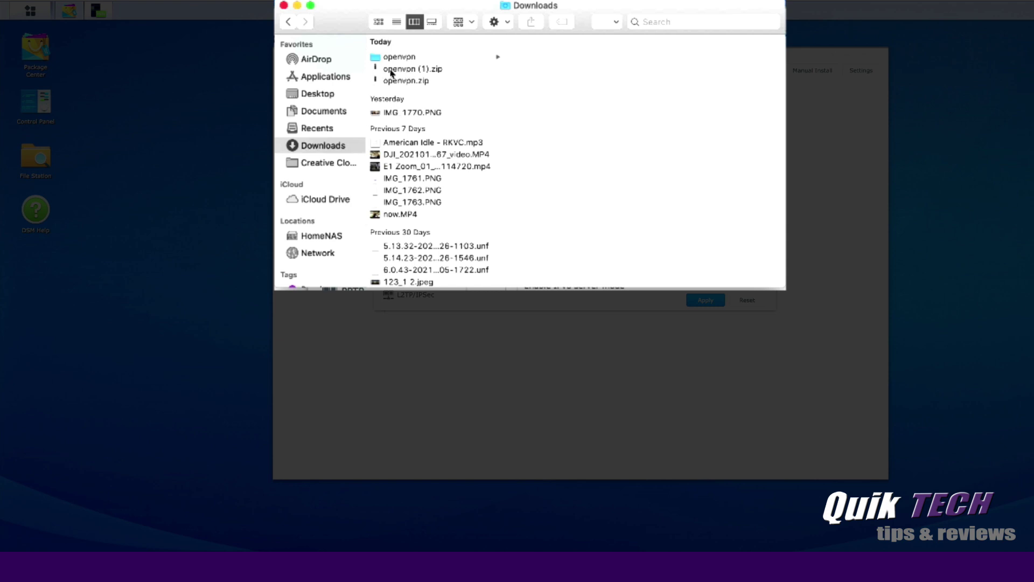
Extract openvpn (1).zip in Downloads and show the contents of the extracted openvpn (1) folder.
click(391, 72)
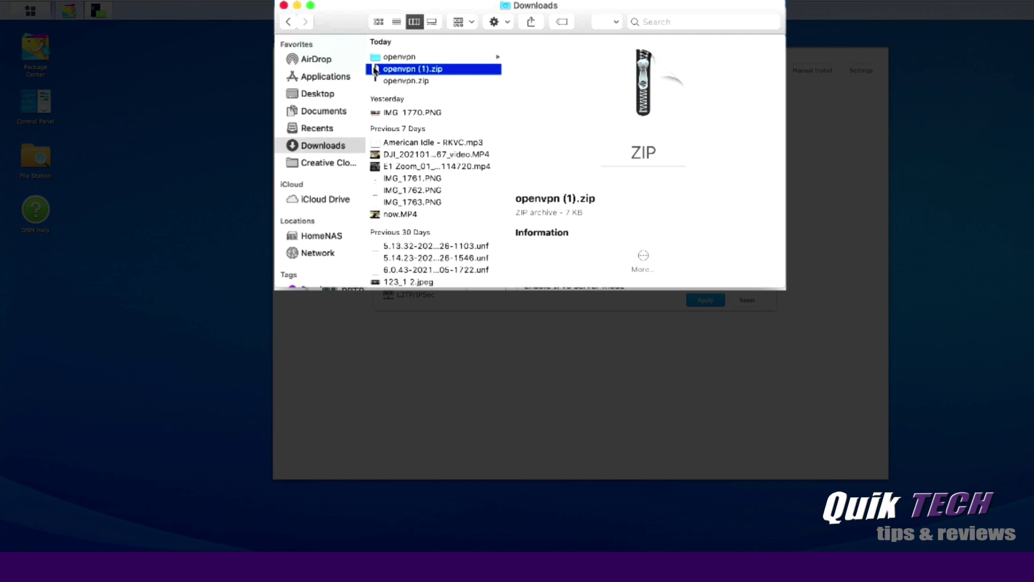
double_click(375, 70)
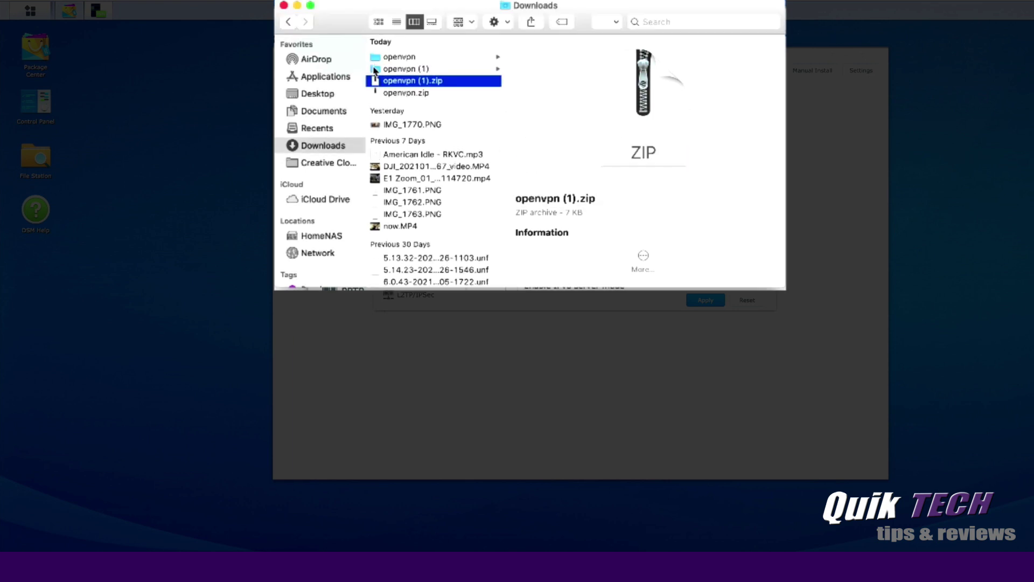
click(376, 70)
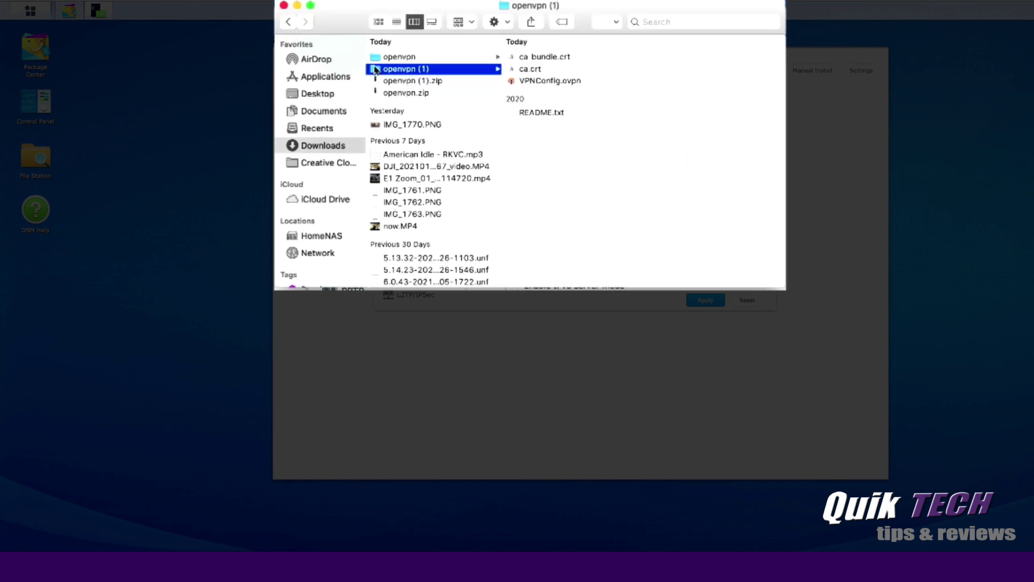
Open VPNConfig.ovpn from the openvpn (1) folder with TextEdit instead of its default application.
right_click(526, 82)
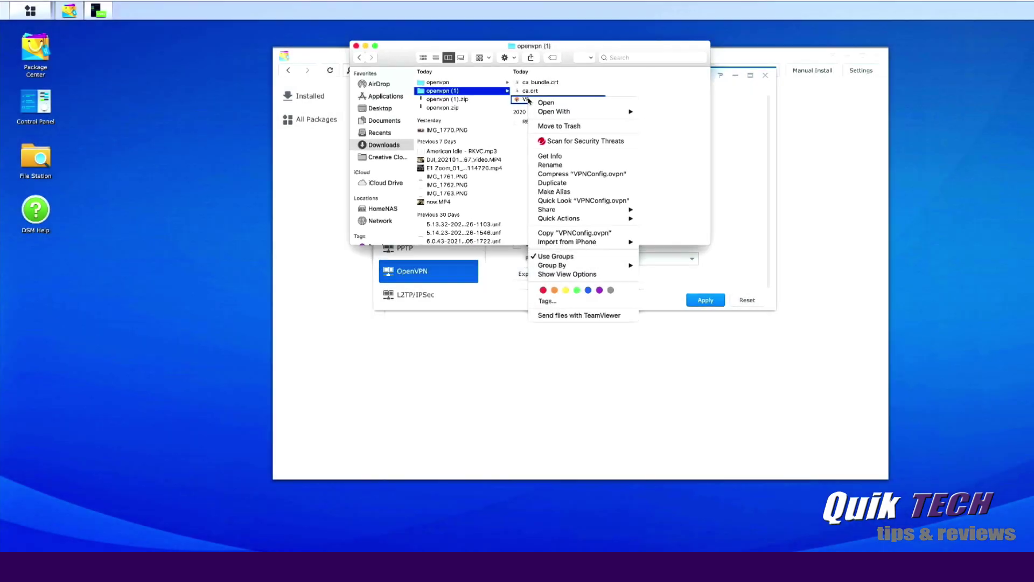
mouse_move(555, 111)
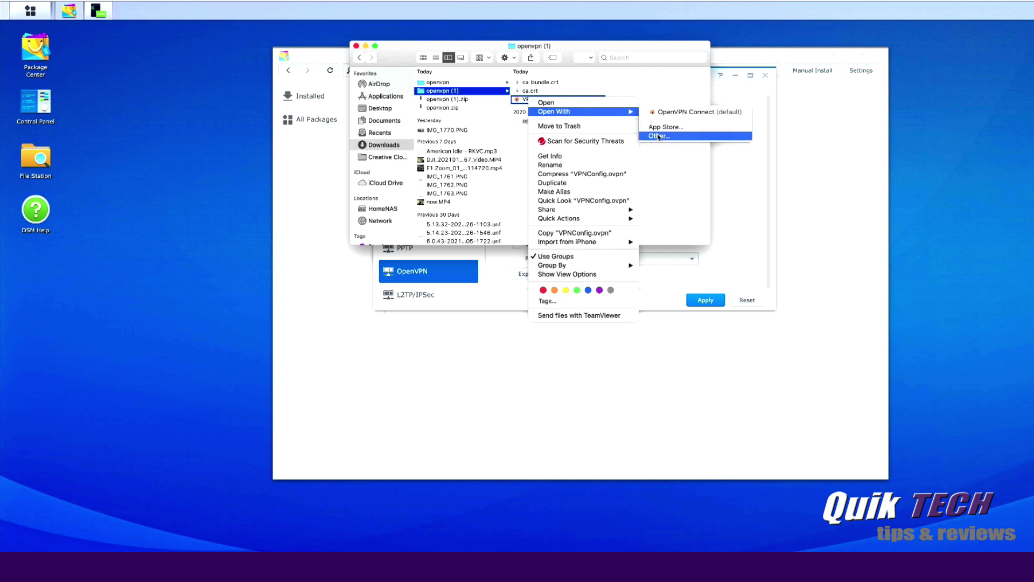
click(658, 136)
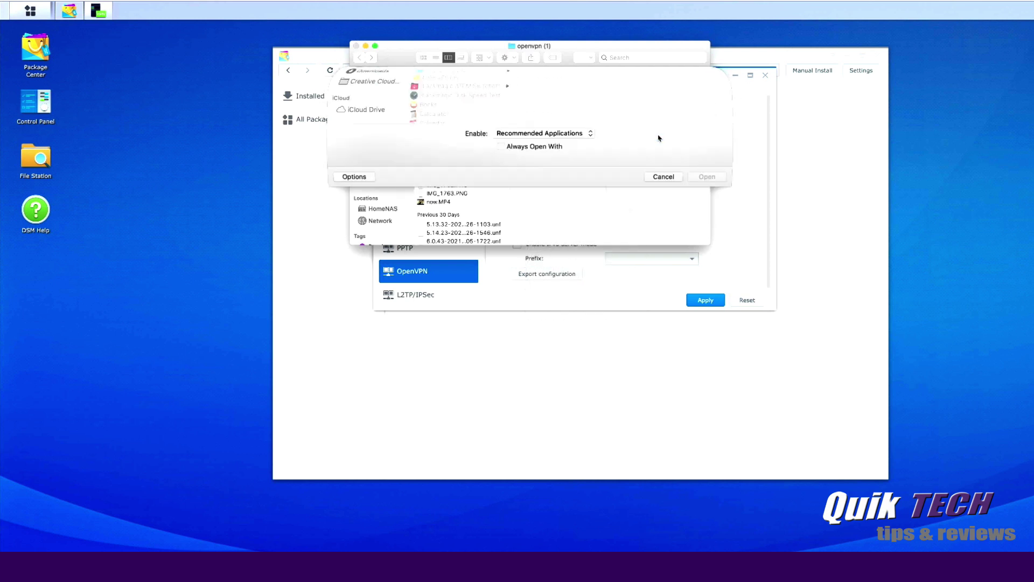
scroll(494, 169, down, 10)
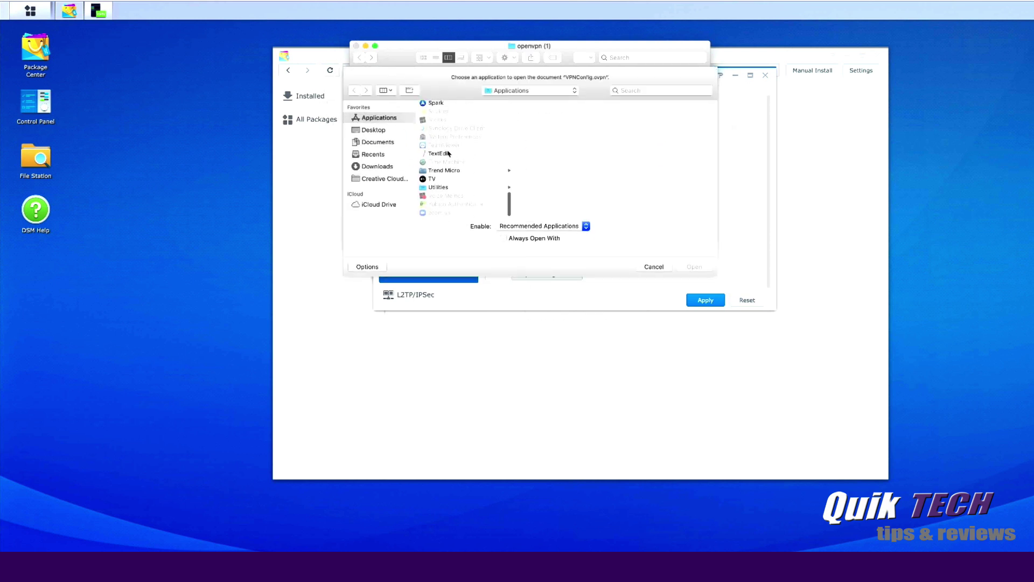
click(428, 155)
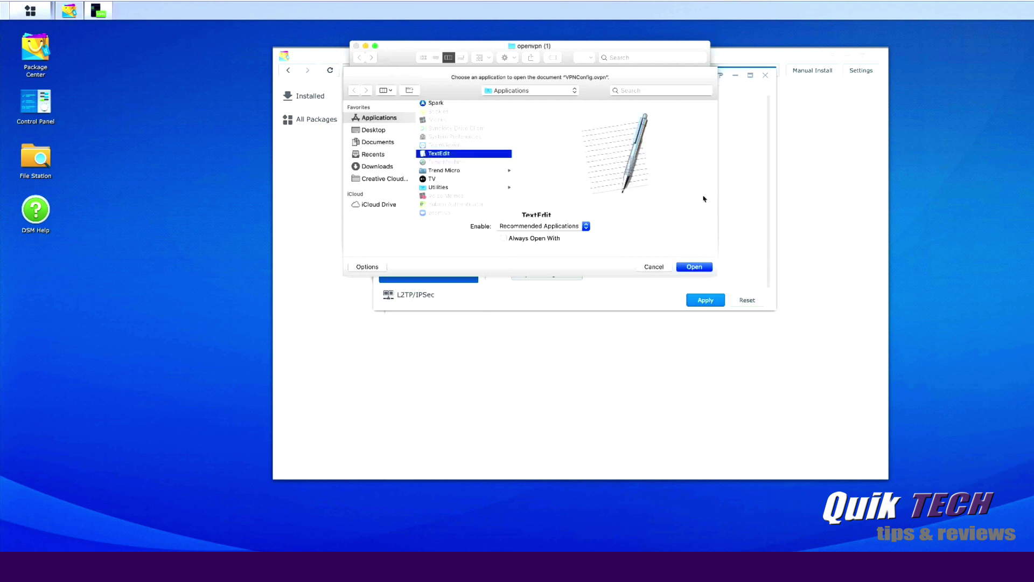
click(696, 269)
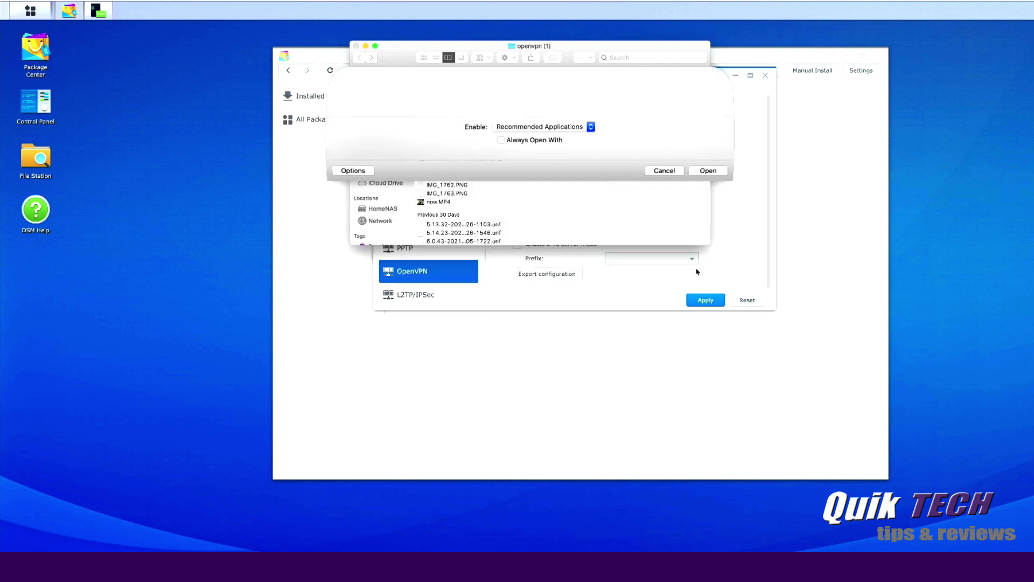
drag(231, 9, 478, 49)
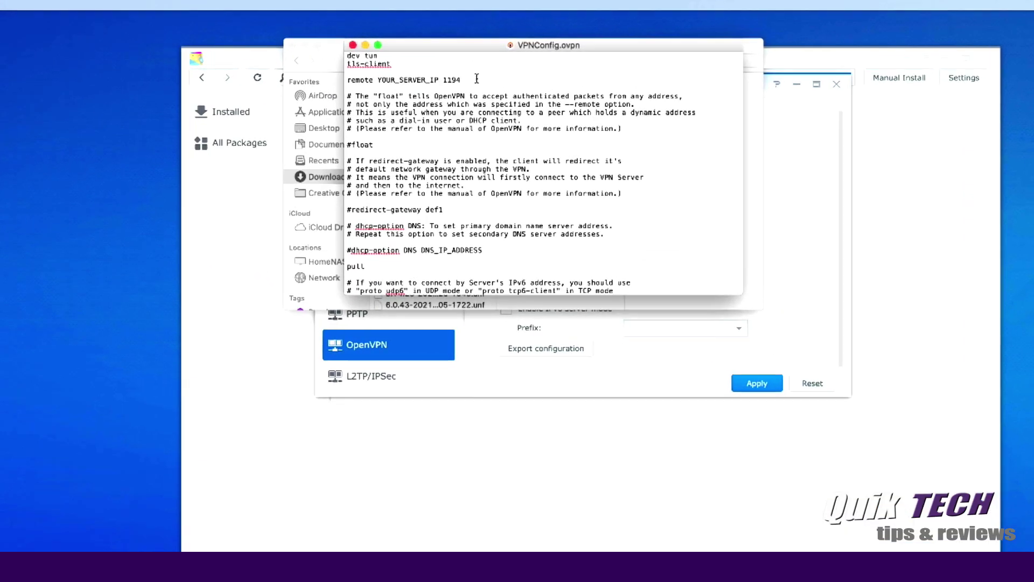
Highlight the YOUR_SERVER_IP placeholder in the remote line of VPNConfig.ovpn, and close the file and the Finder window.
drag(325, 90, 407, 89)
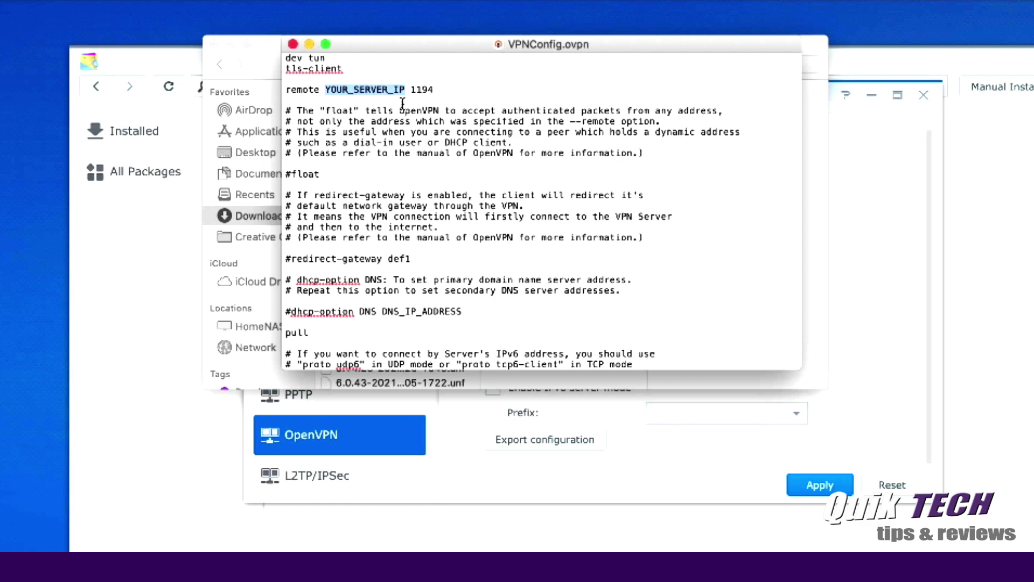
click(293, 44)
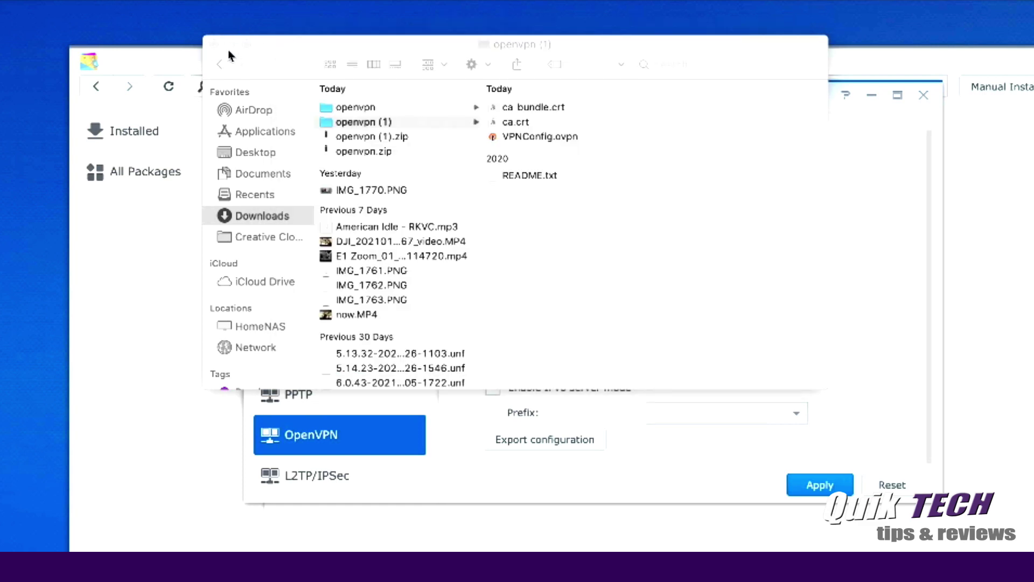
click(214, 44)
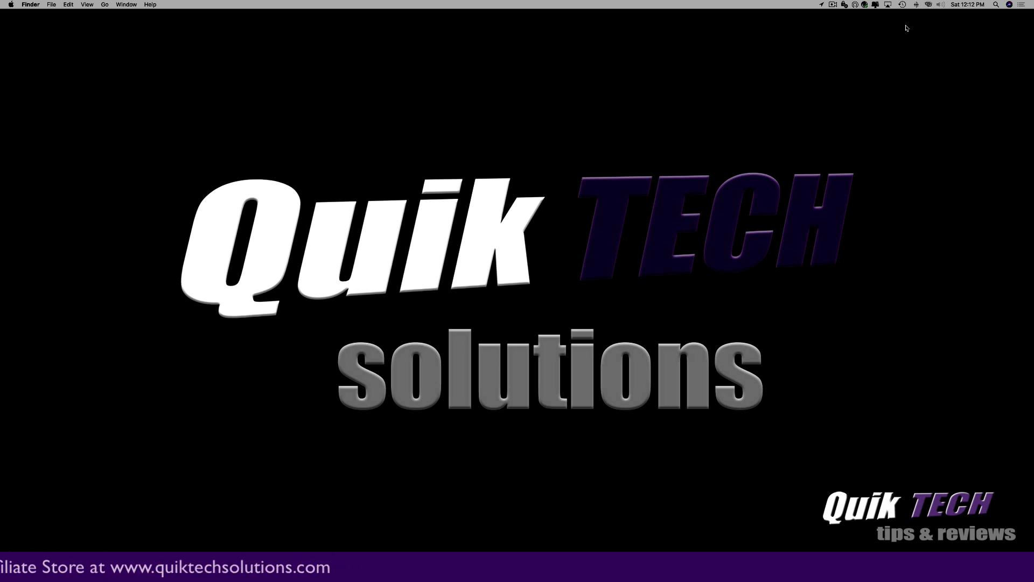
Check the Wi-Fi hotspot connection and connect the HOME_VPNConfig profile in OpenVPN Connect, continuing without an external certificate.
click(928, 4)
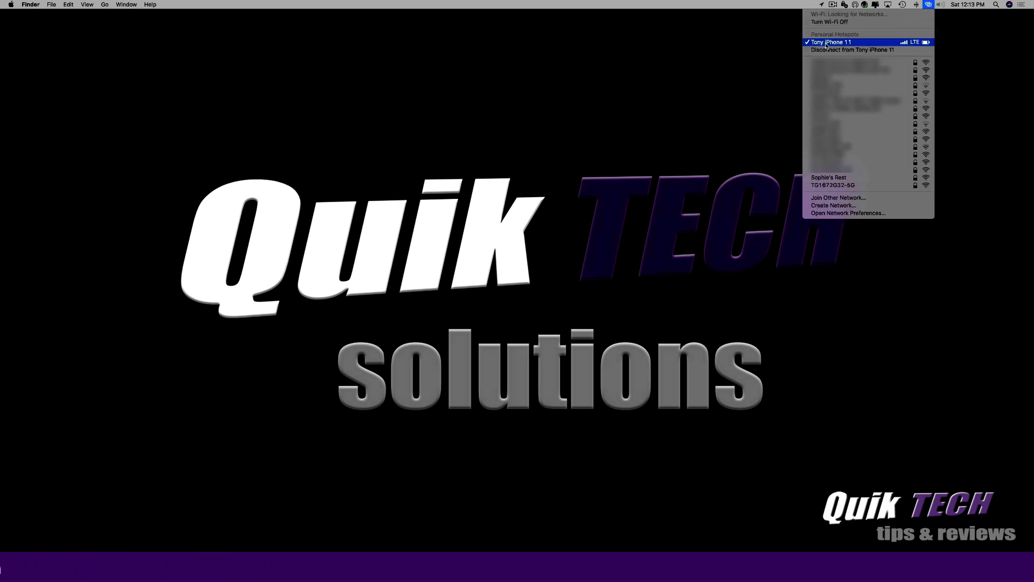
click(723, 41)
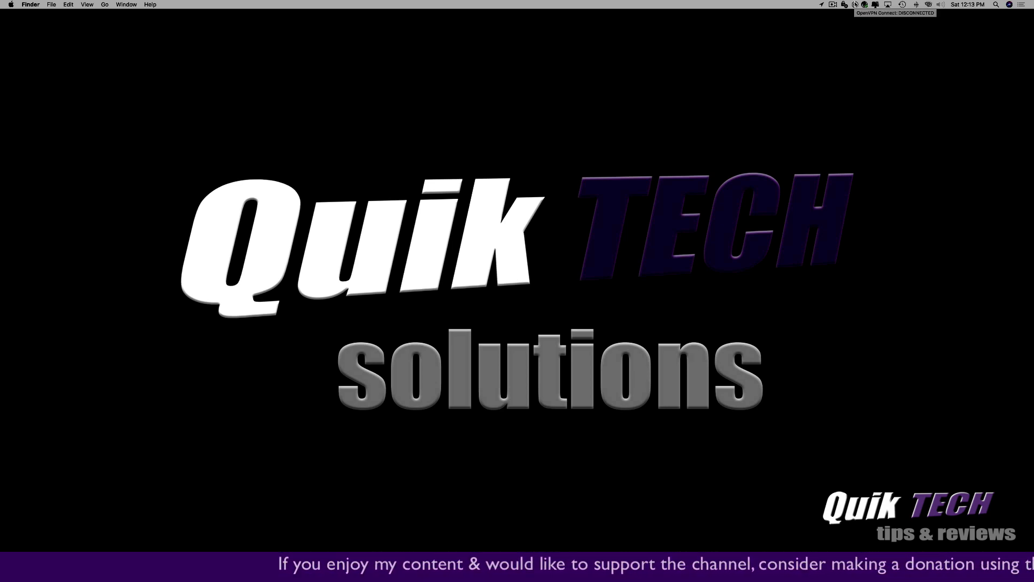
click(856, 4)
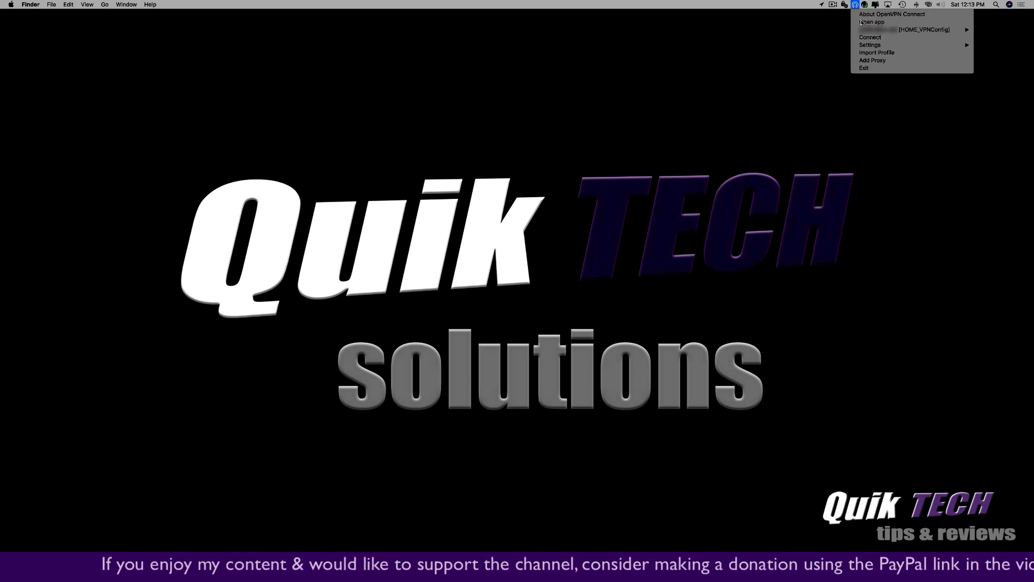
click(861, 23)
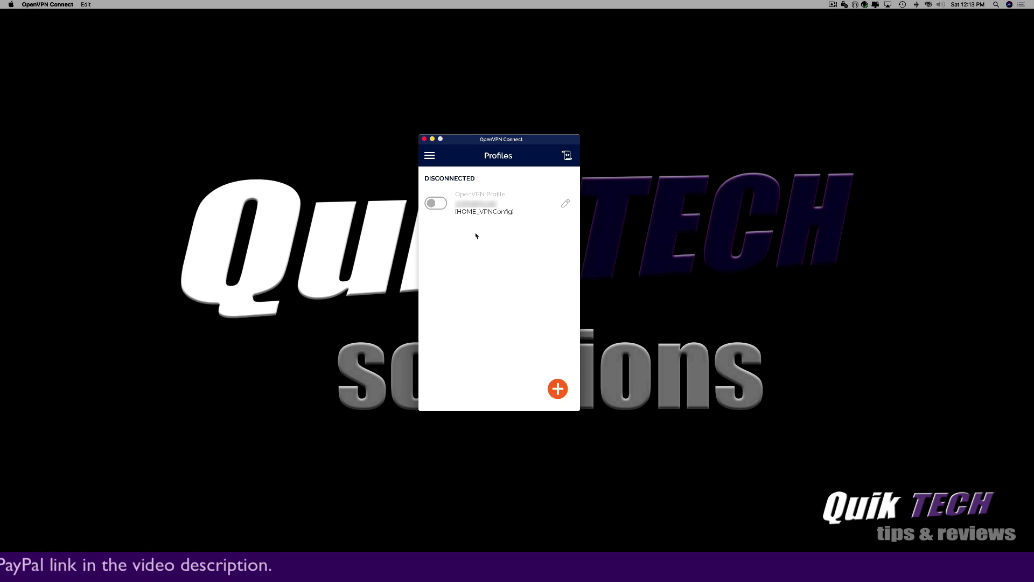
click(440, 205)
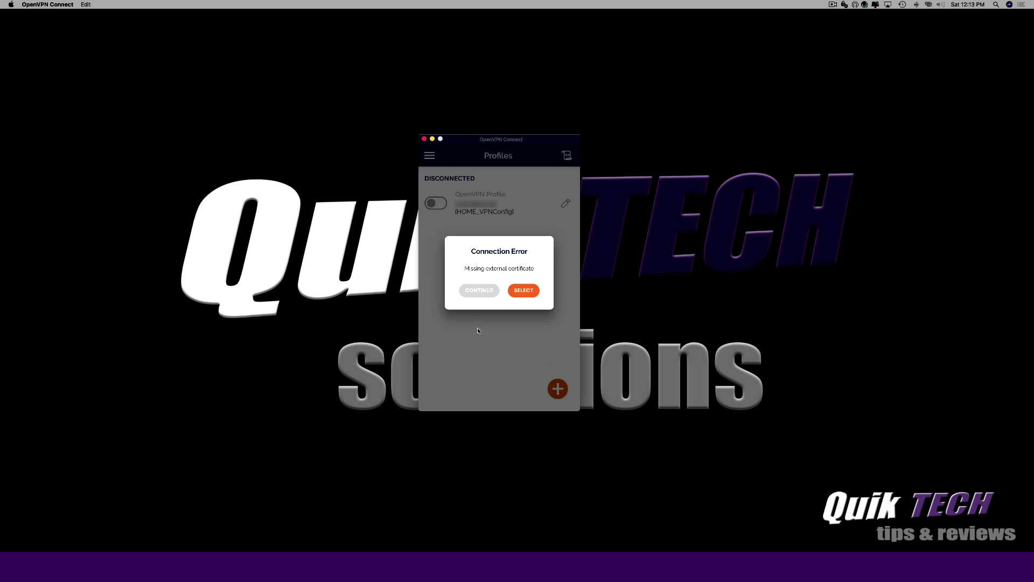
click(480, 290)
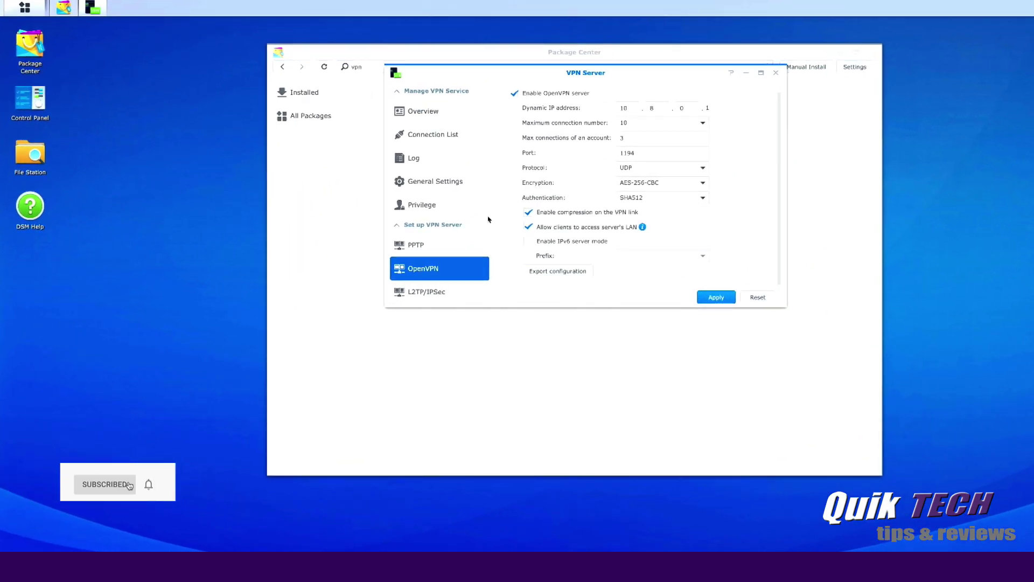
Show the Connection List in VPN Server, and test the tunnel by pinging 192.168.25.60 in Terminal, stopping after several replies.
click(420, 138)
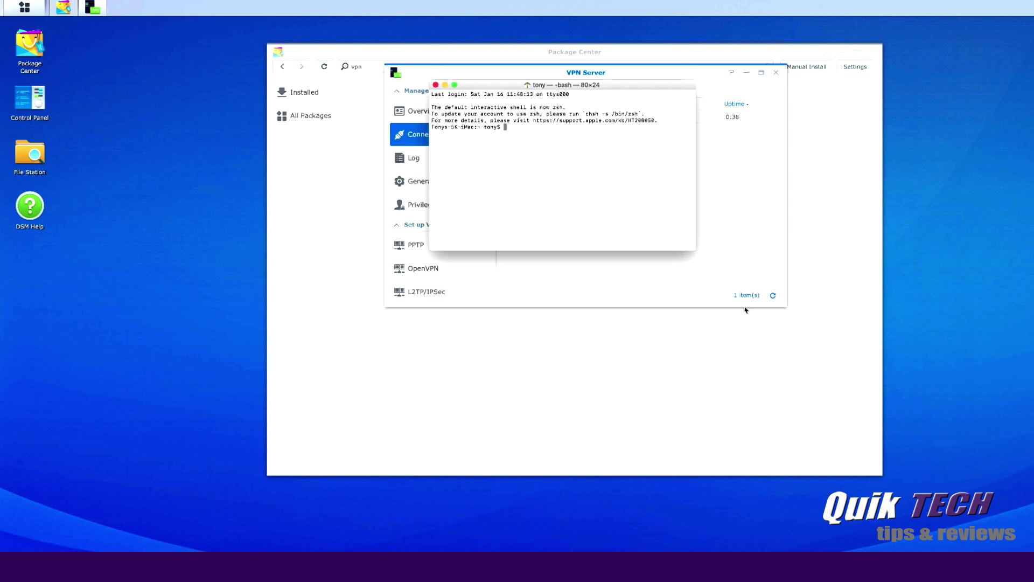
text(ping 192.168.25.60)
key(Return)
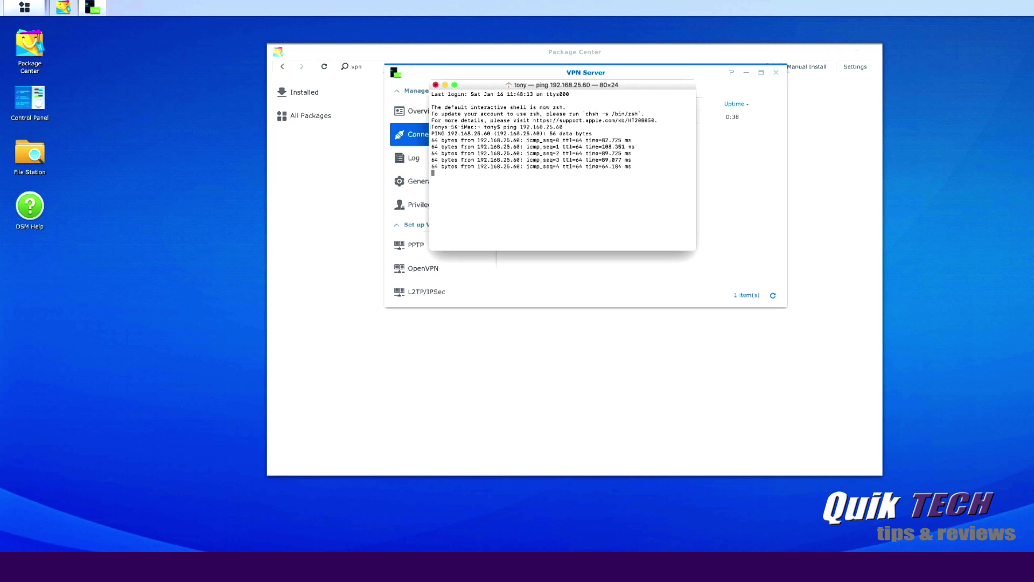
key(ctrl+z)
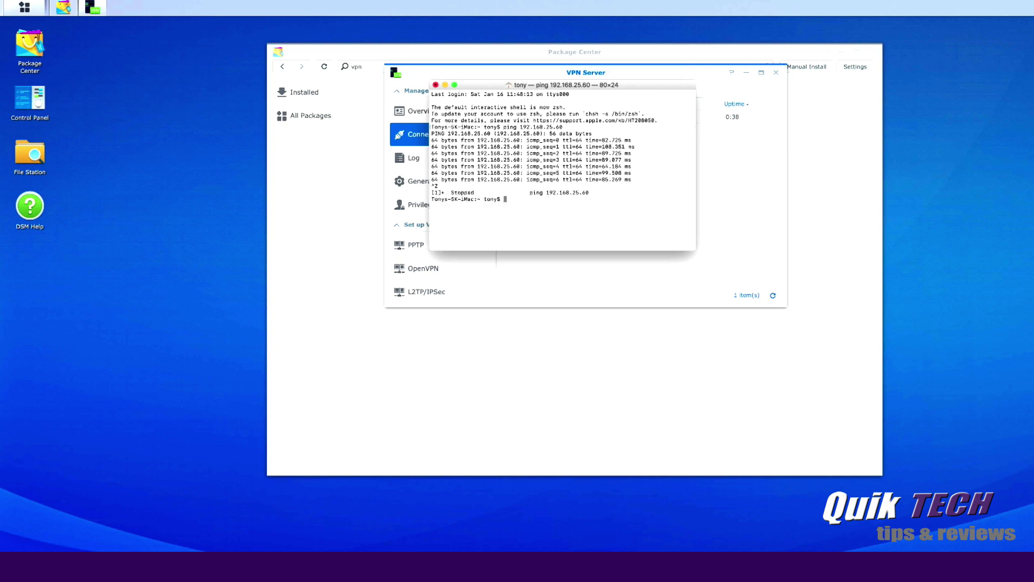